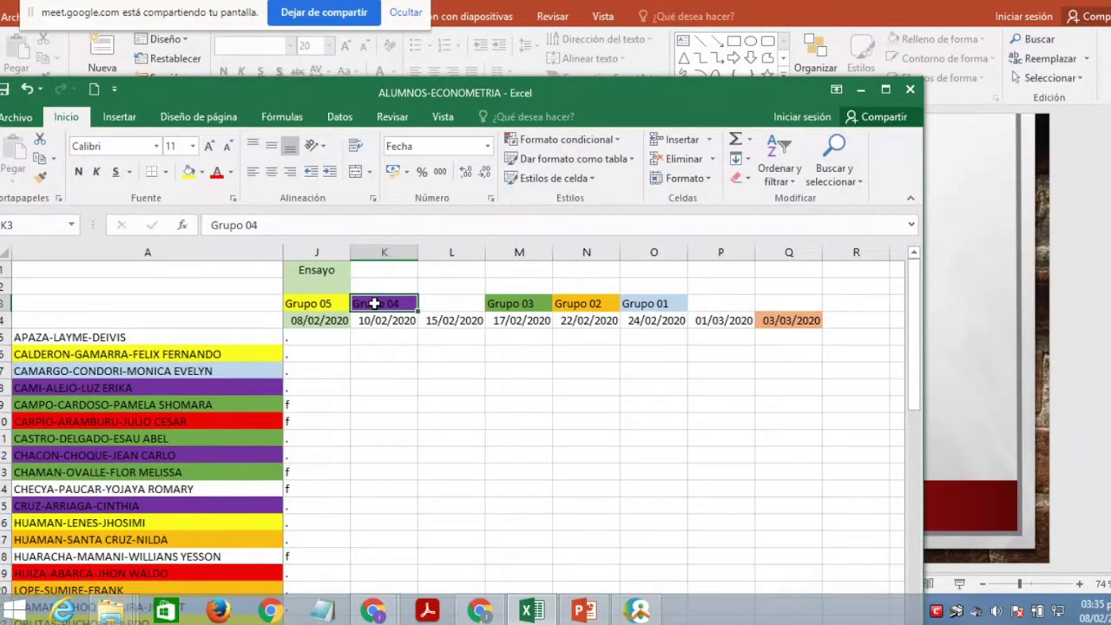
key(ctrl+c)
click(442, 307)
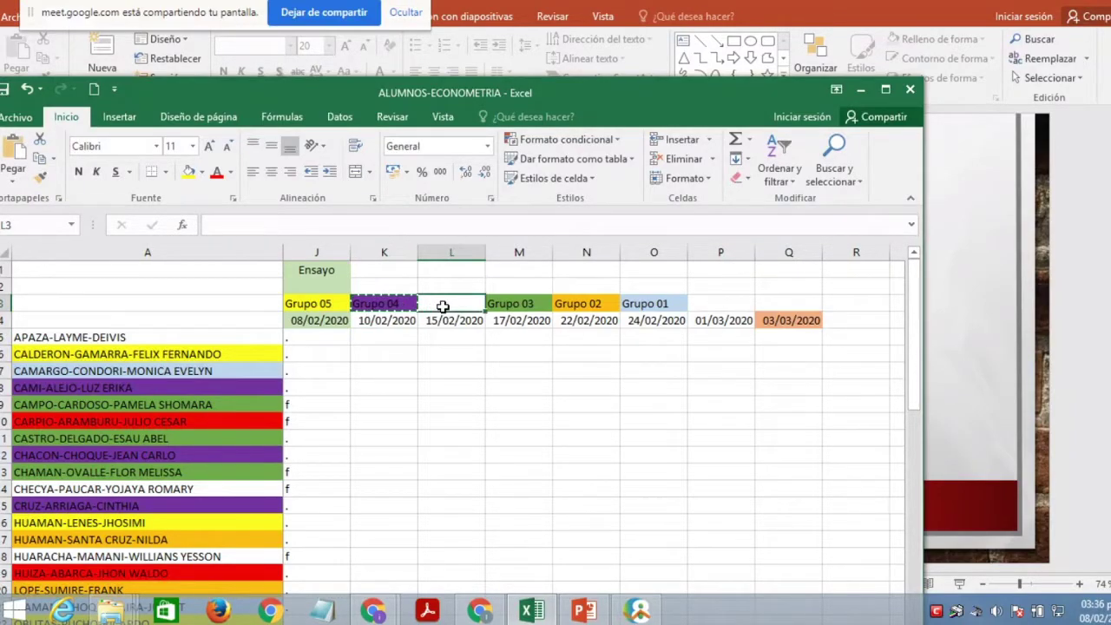
key(ctrl+v)
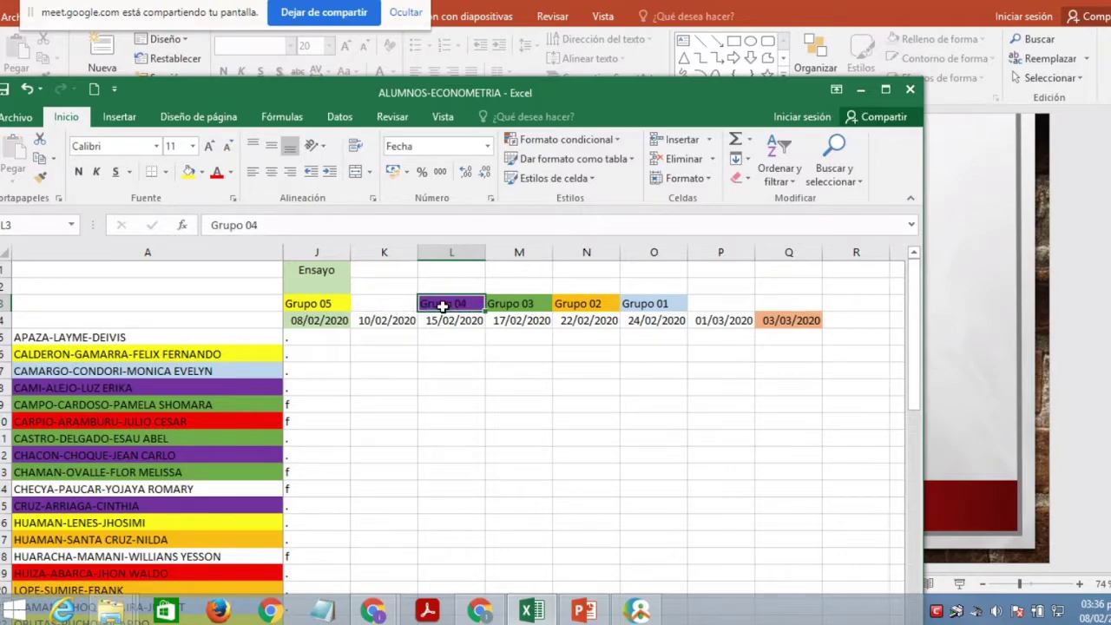
drag(420, 299, 390, 303)
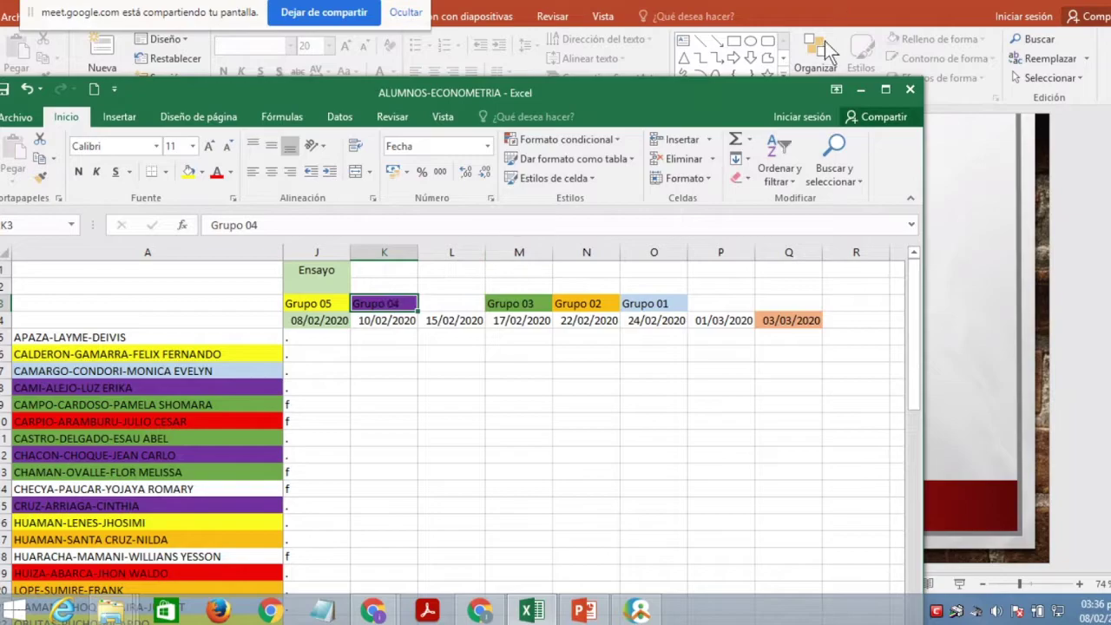
click(859, 88)
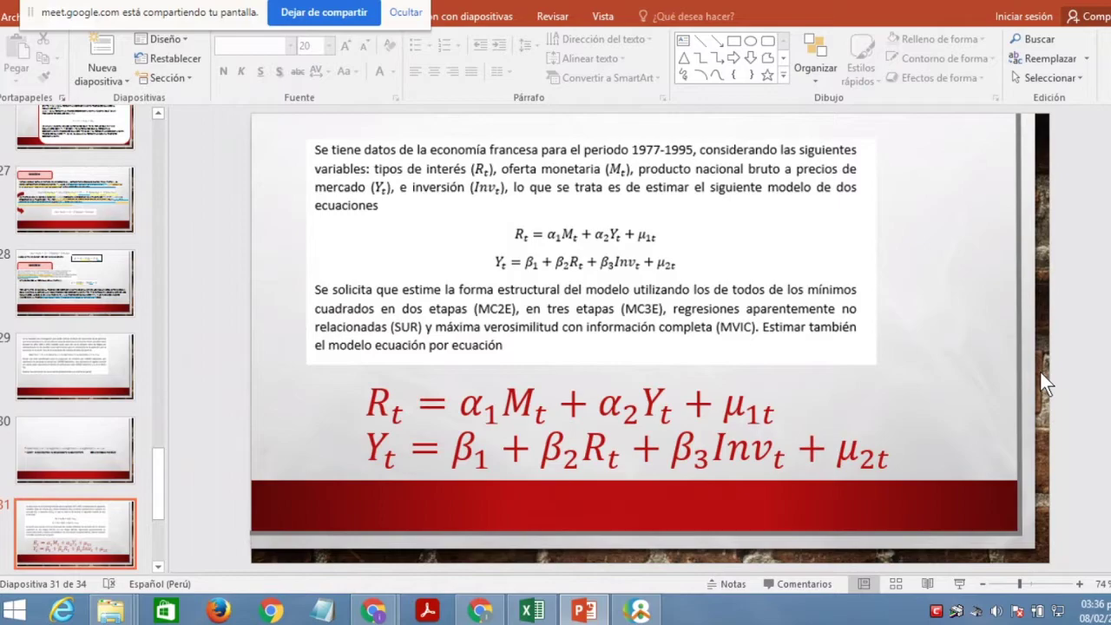
- Switch to Excel and move the Grupo 04 label to cell L3, above the date 15/02/2020
click(541, 612)
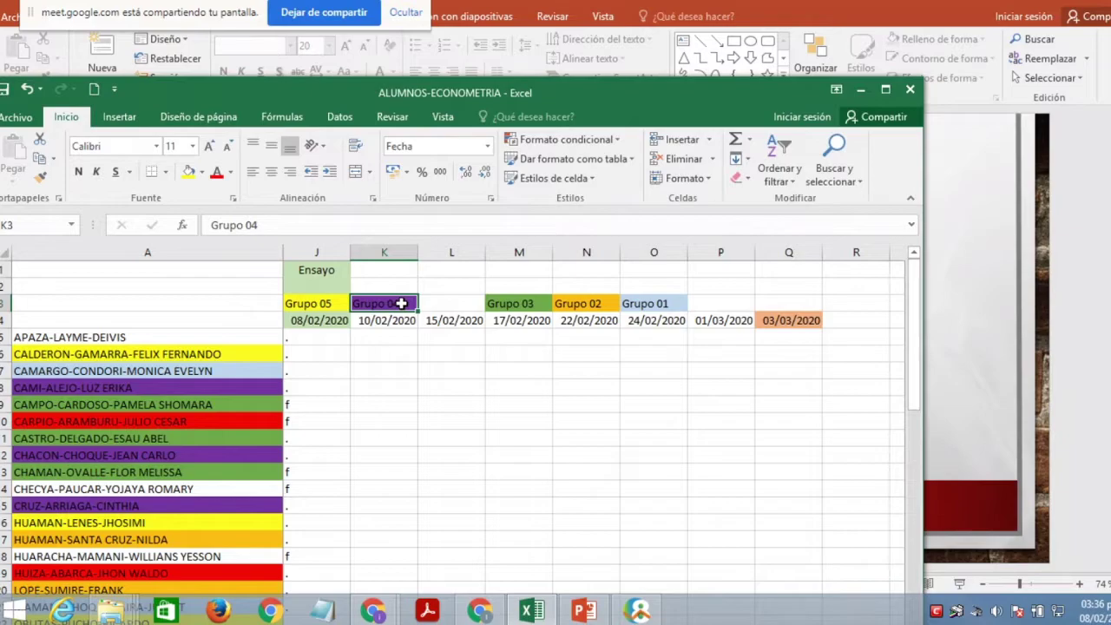
key(ctrl+c)
click(458, 311)
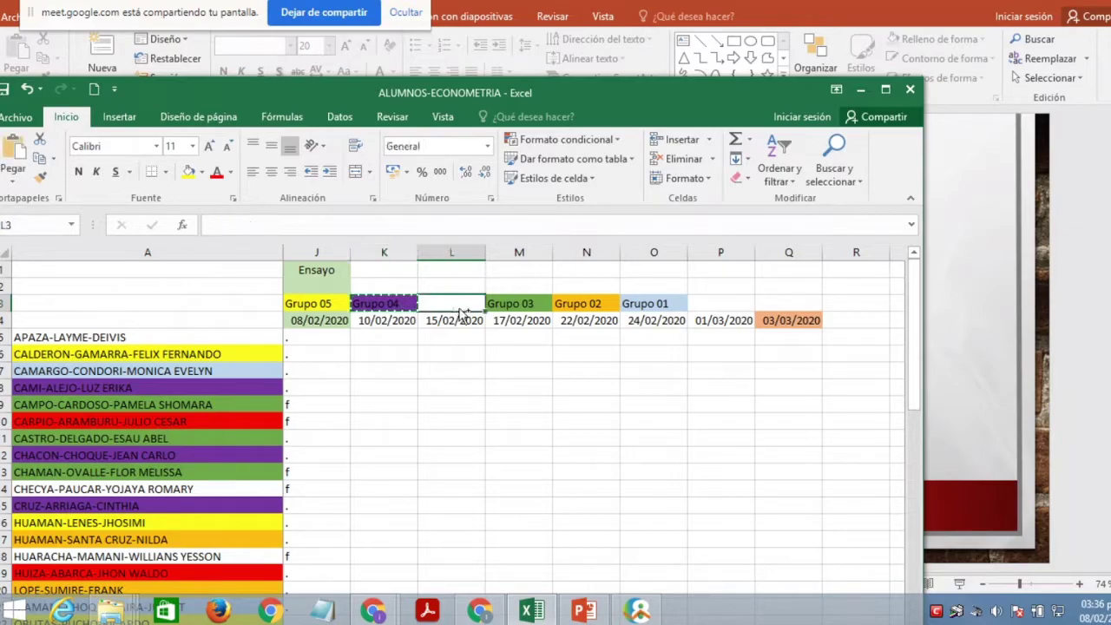
key(ctrl+v)
- Move the Grupo 05 label to cell K3, above the date 10/02/2020
click(337, 303)
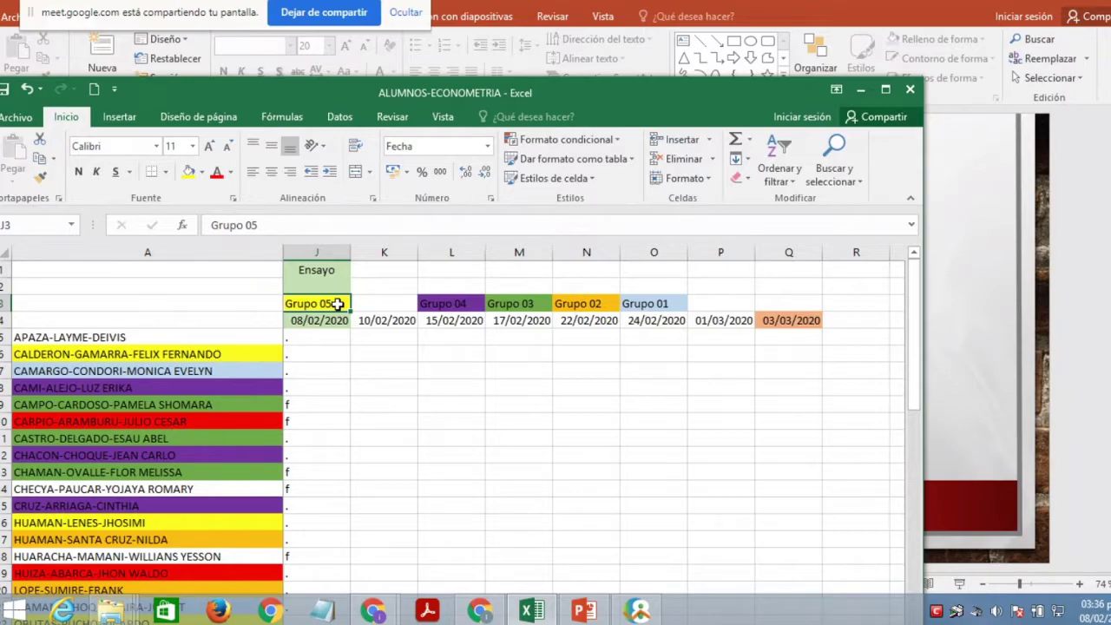
key(ctrl+c)
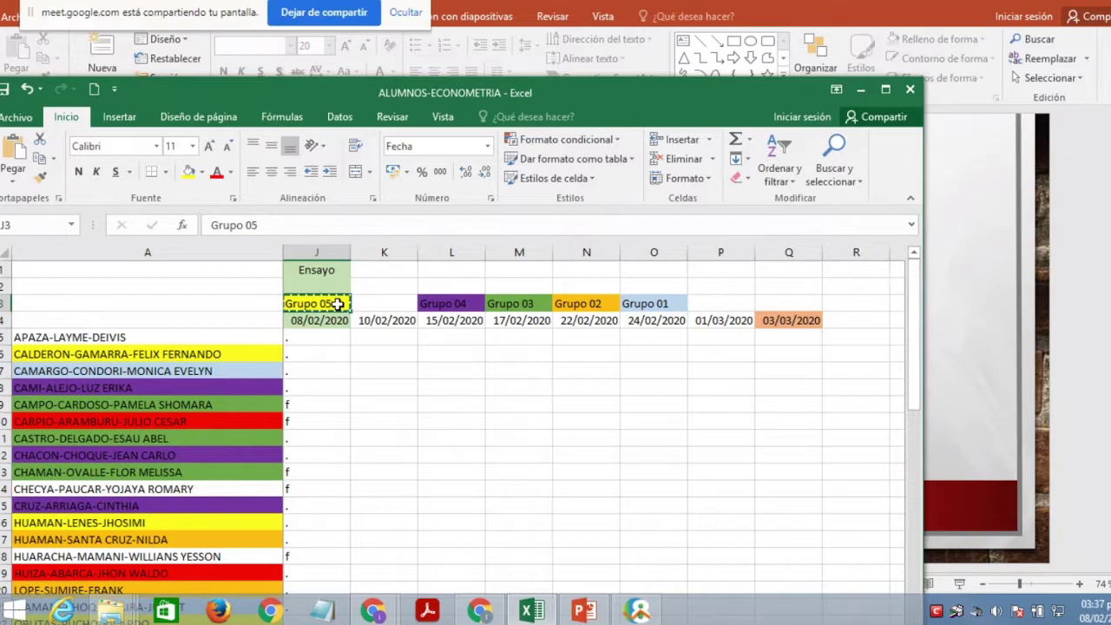
click(391, 304)
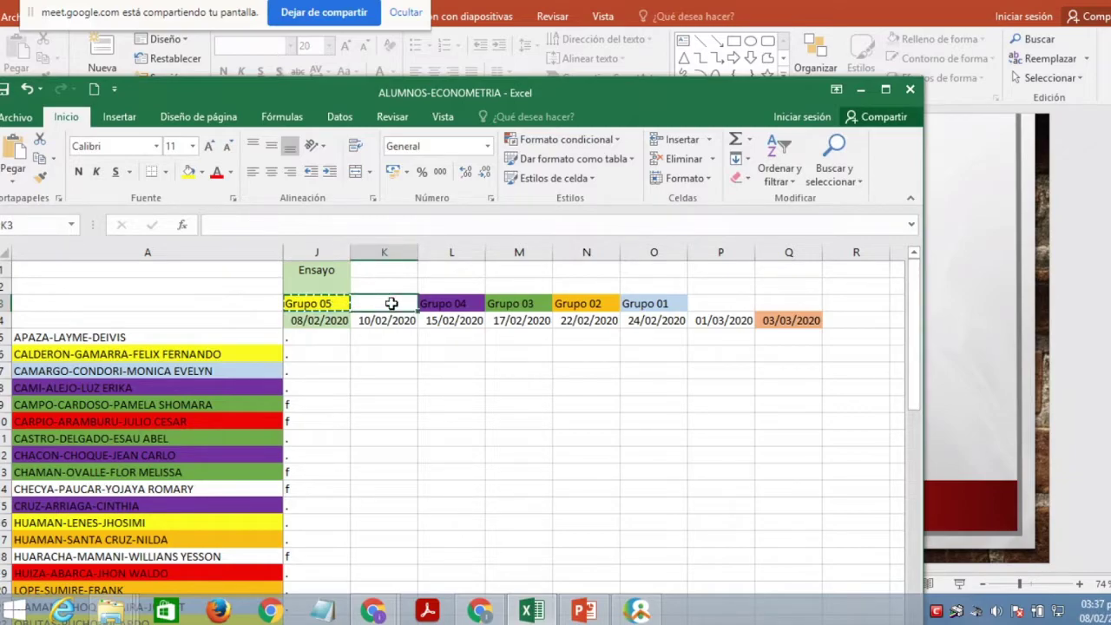
key(ctrl+v)
click(488, 372)
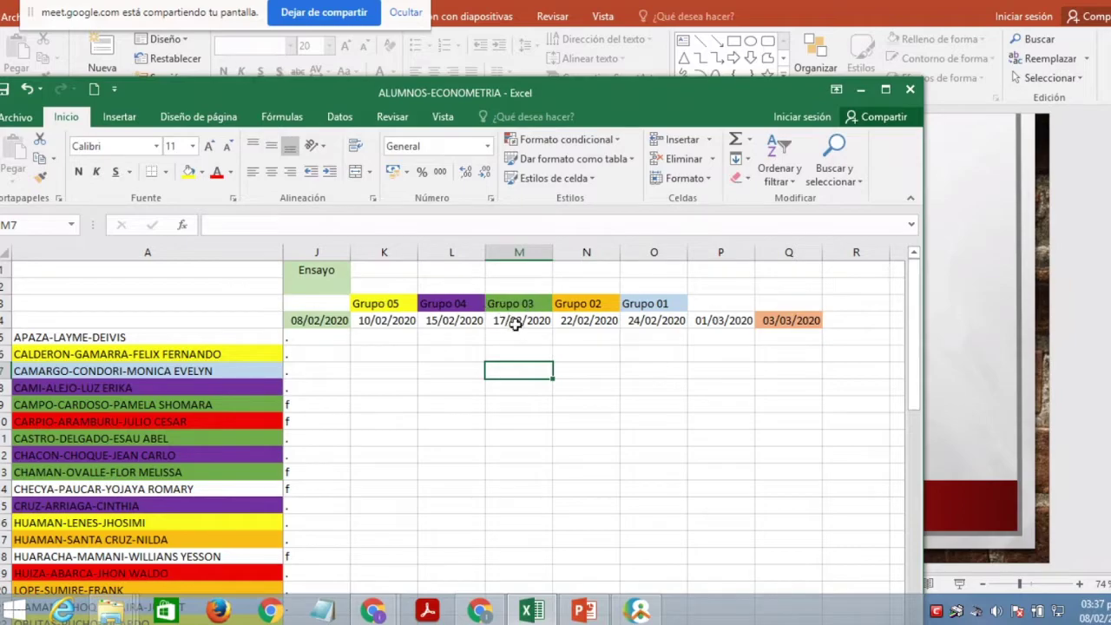
- Switch to EViews and look through the data of the inv, m, r, resid and y series, closing each one
click(860, 92)
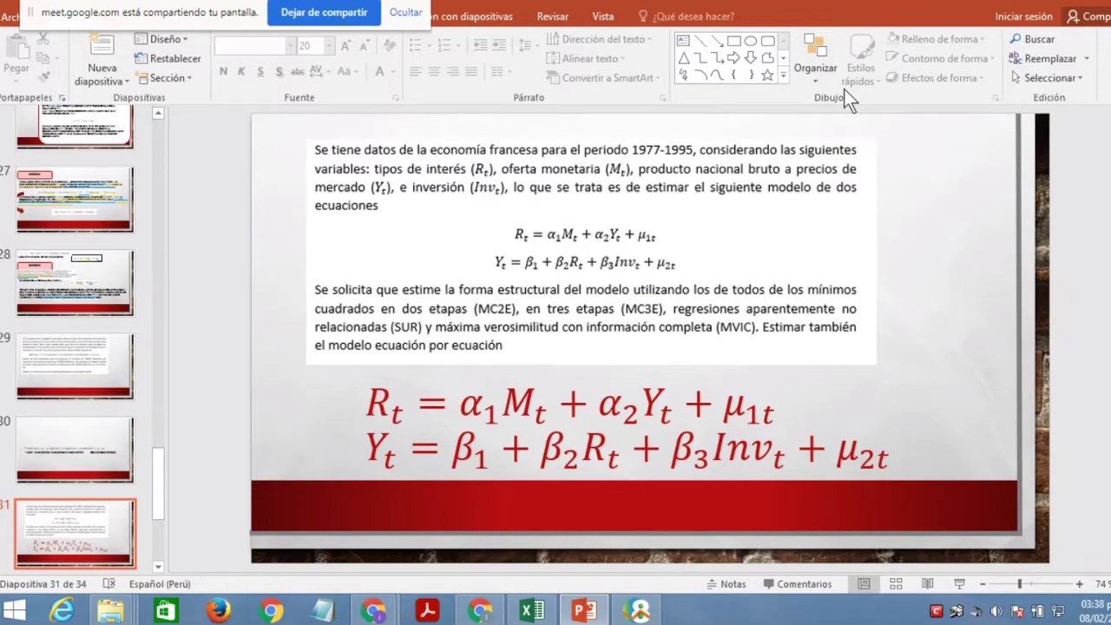
click(639, 611)
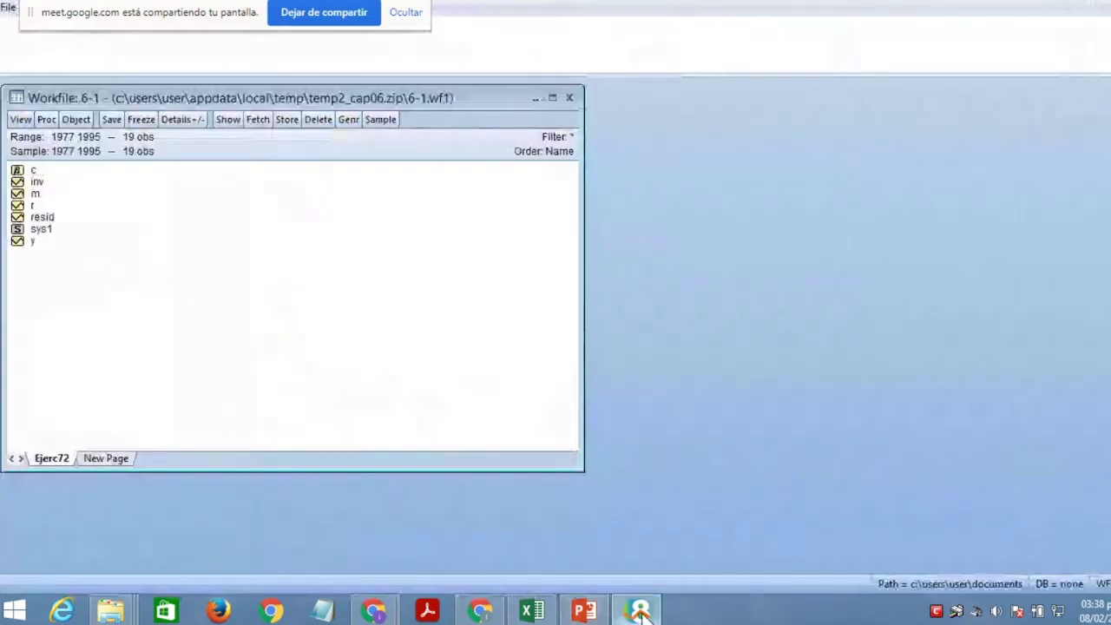
double_click(36, 181)
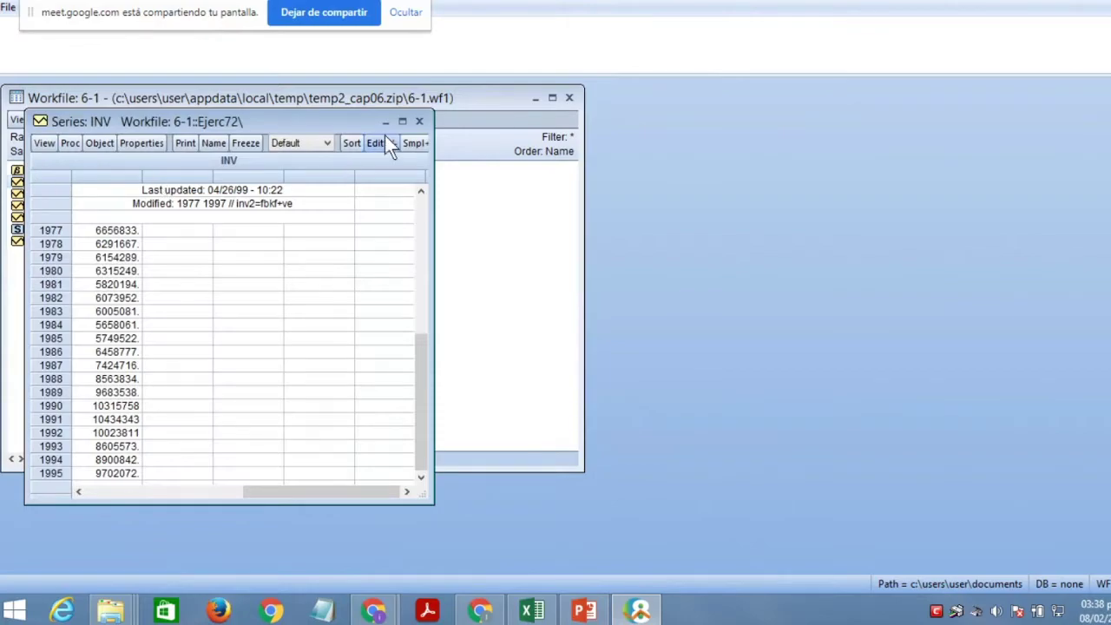
click(419, 121)
double_click(35, 194)
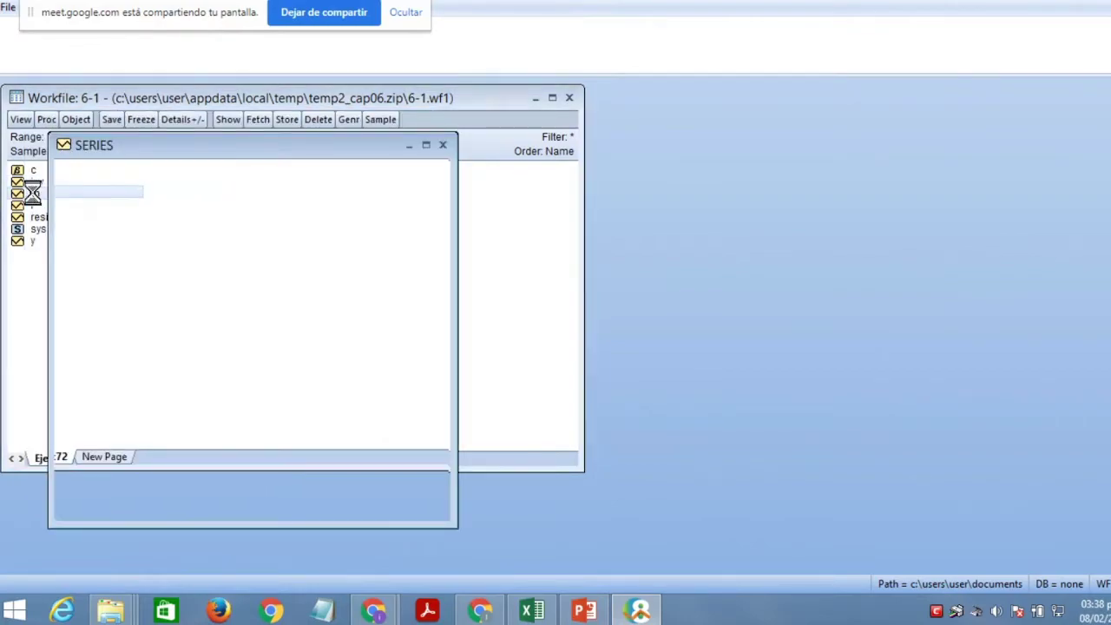
click(442, 145)
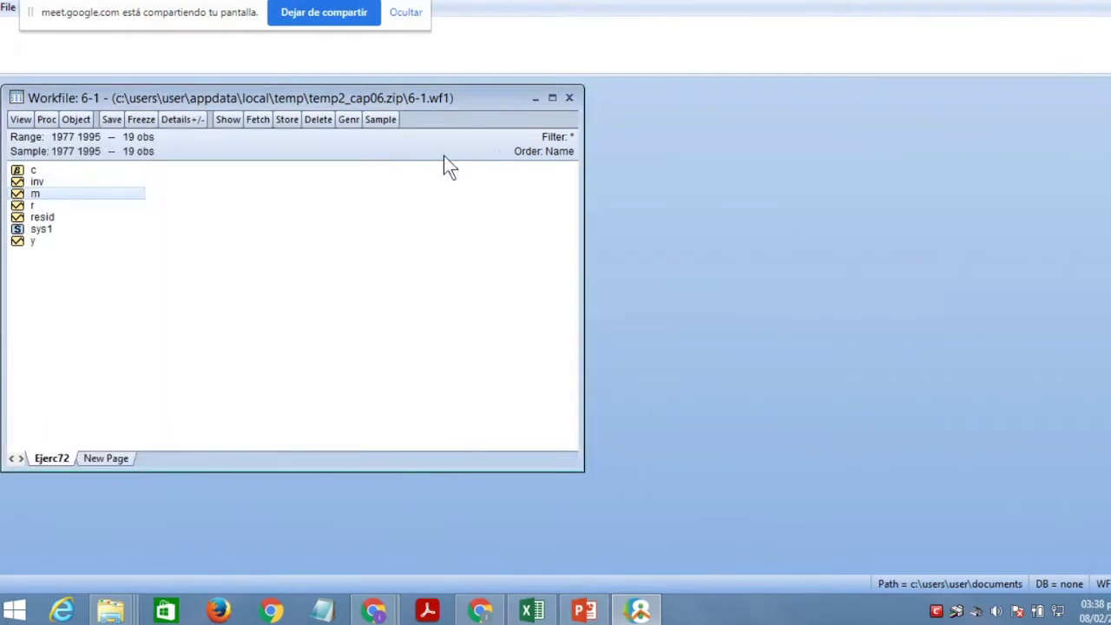
double_click(33, 204)
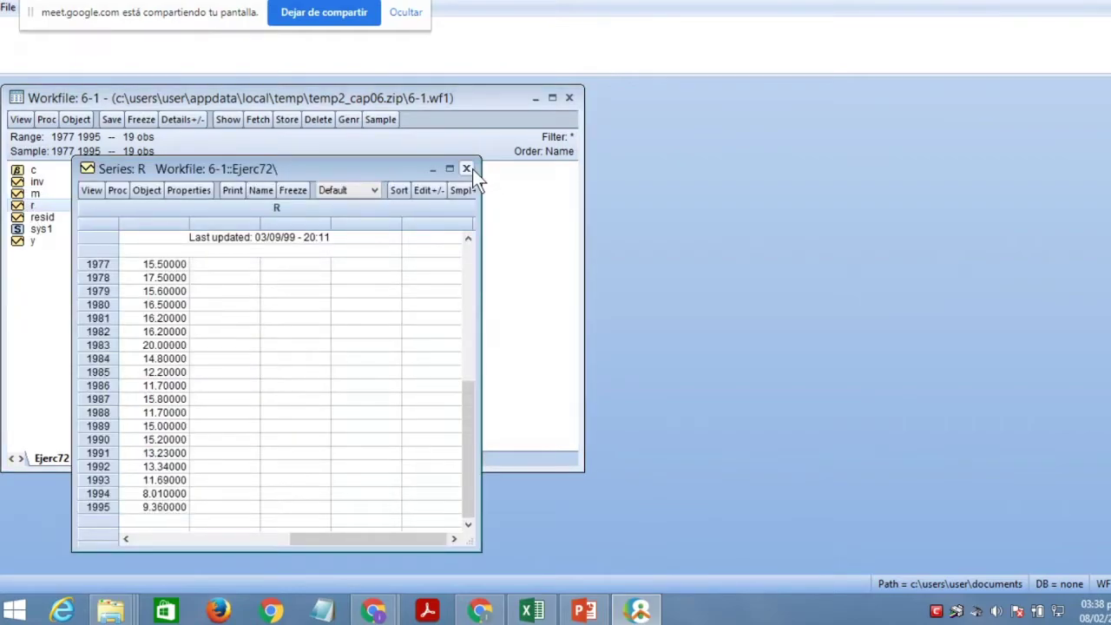
click(466, 168)
double_click(36, 217)
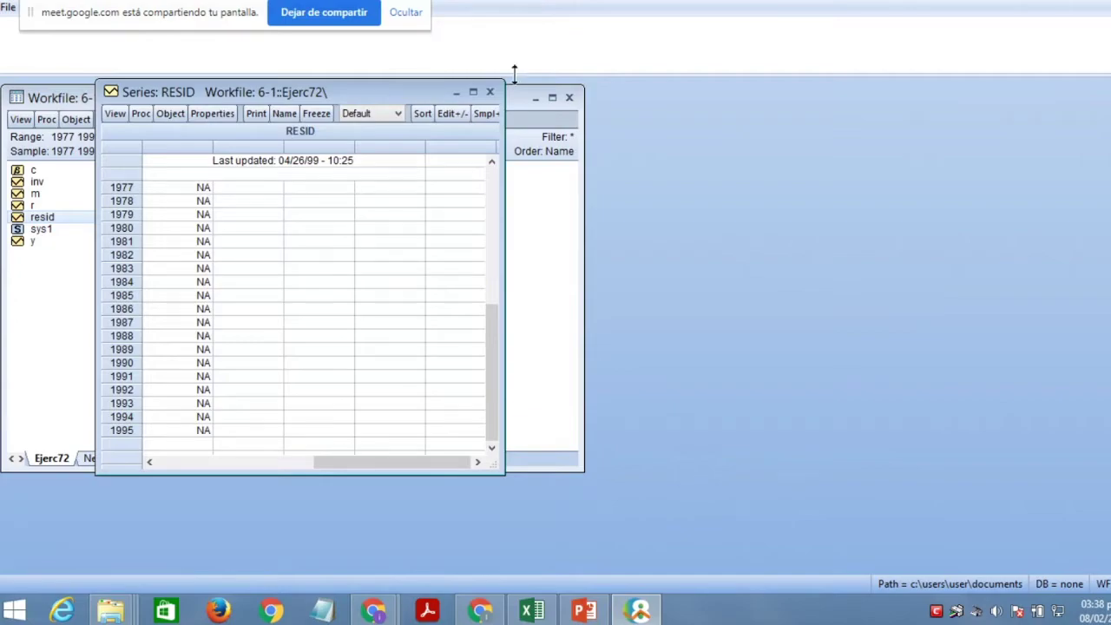
click(490, 92)
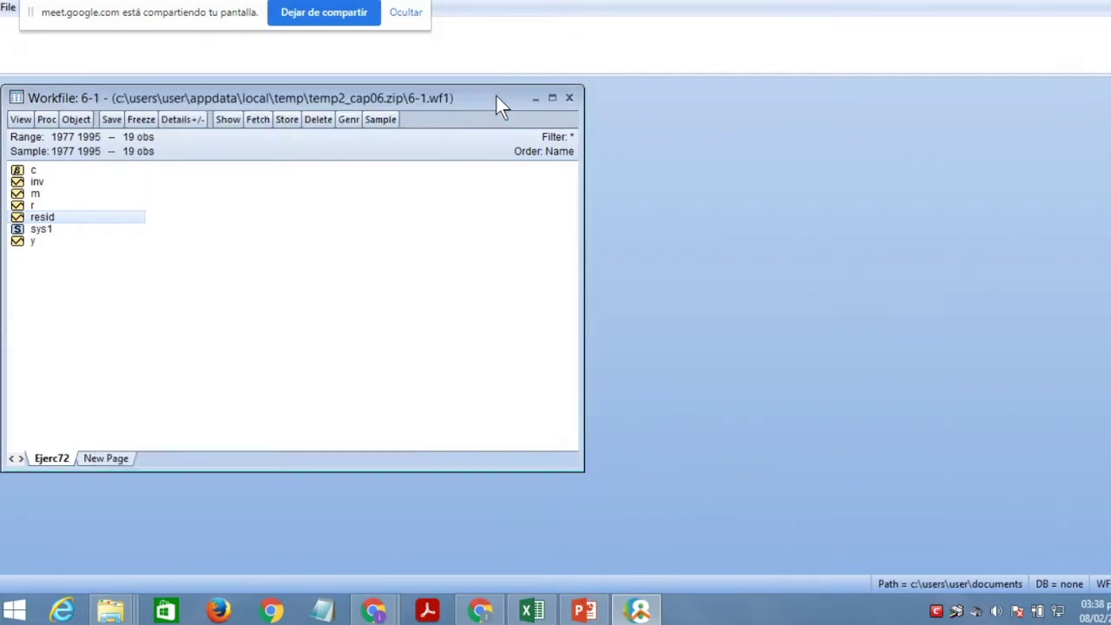
double_click(33, 242)
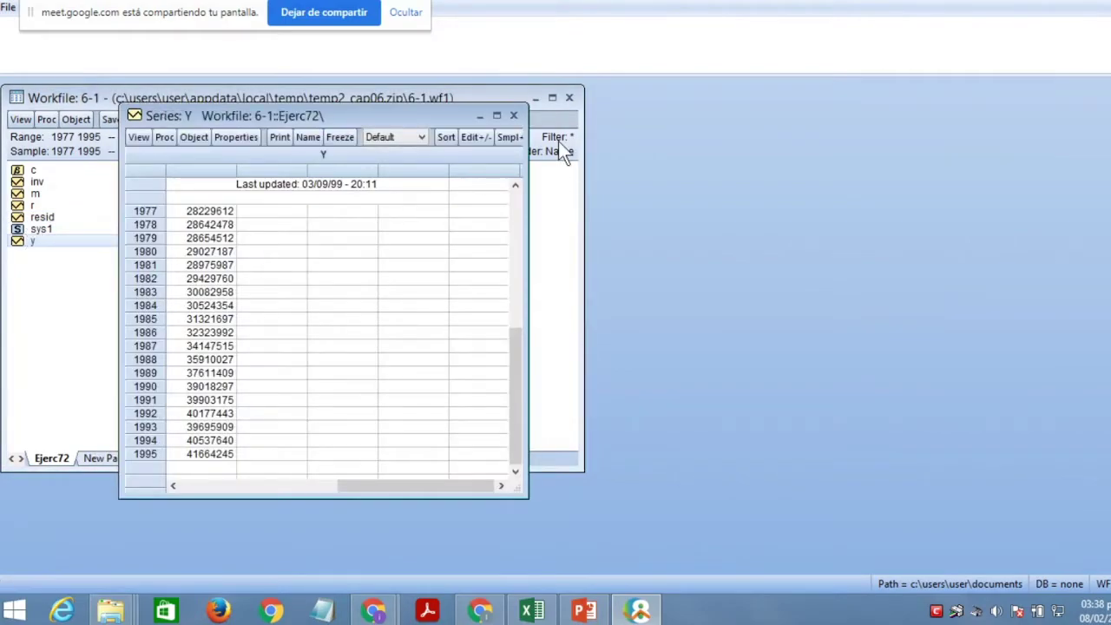
click(514, 115)
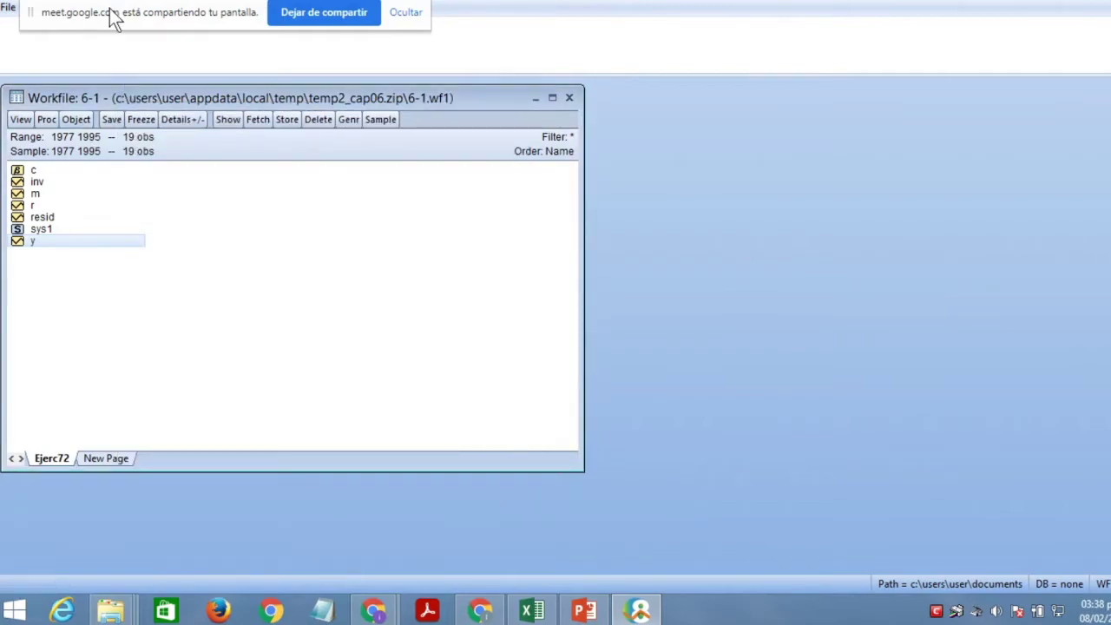
- Move the screen-sharing bar off the main menu and create a new System object named practica in the workfile
drag(112, 20, 826, 33)
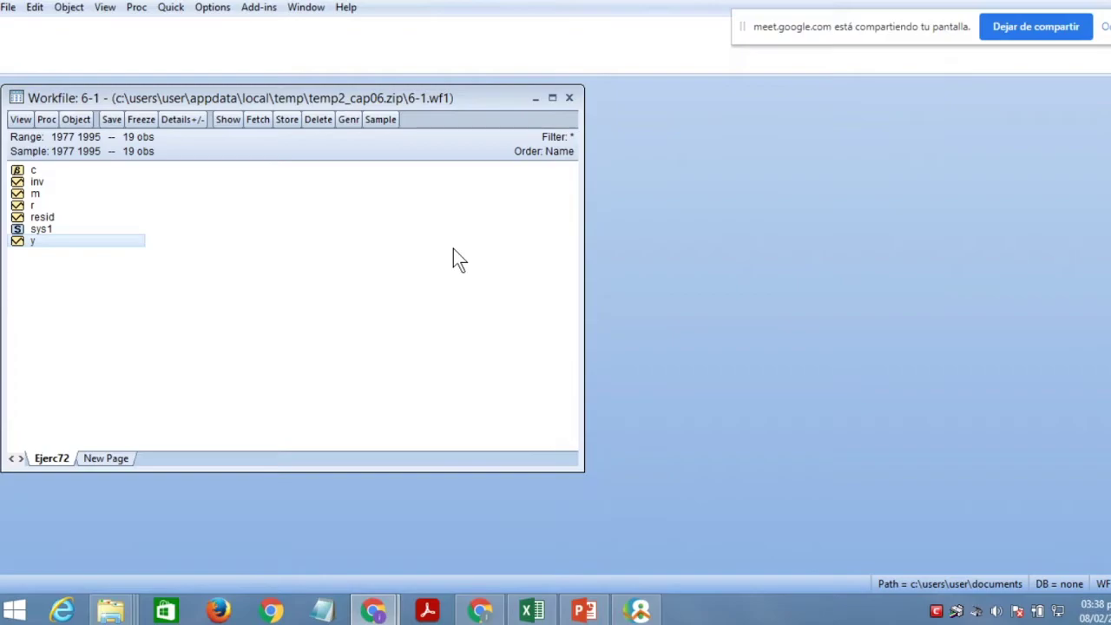
click(67, 8)
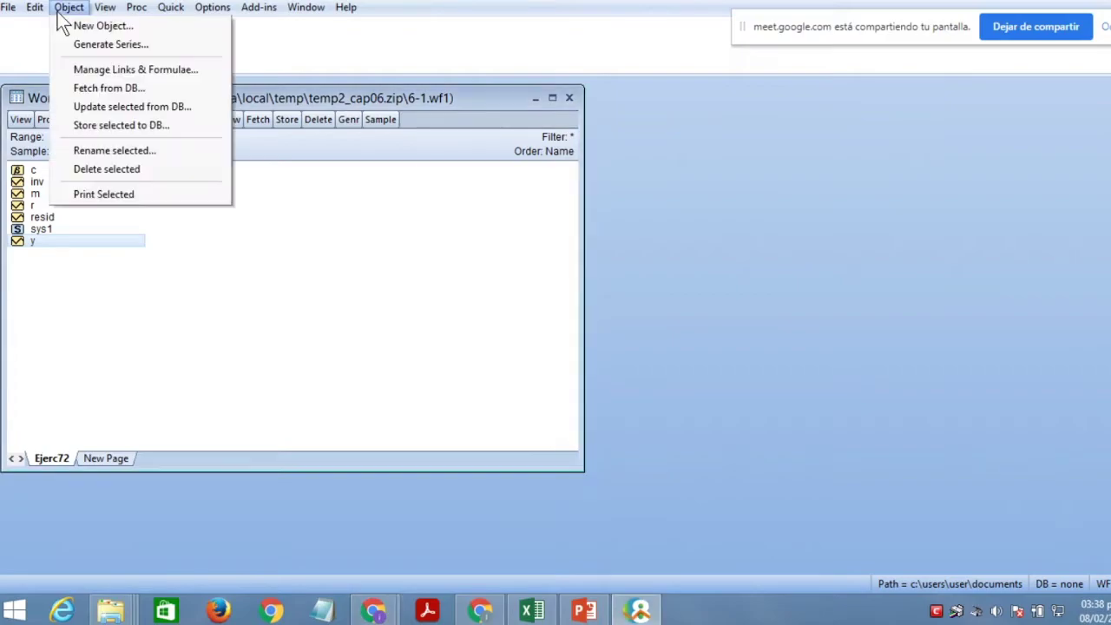
click(92, 25)
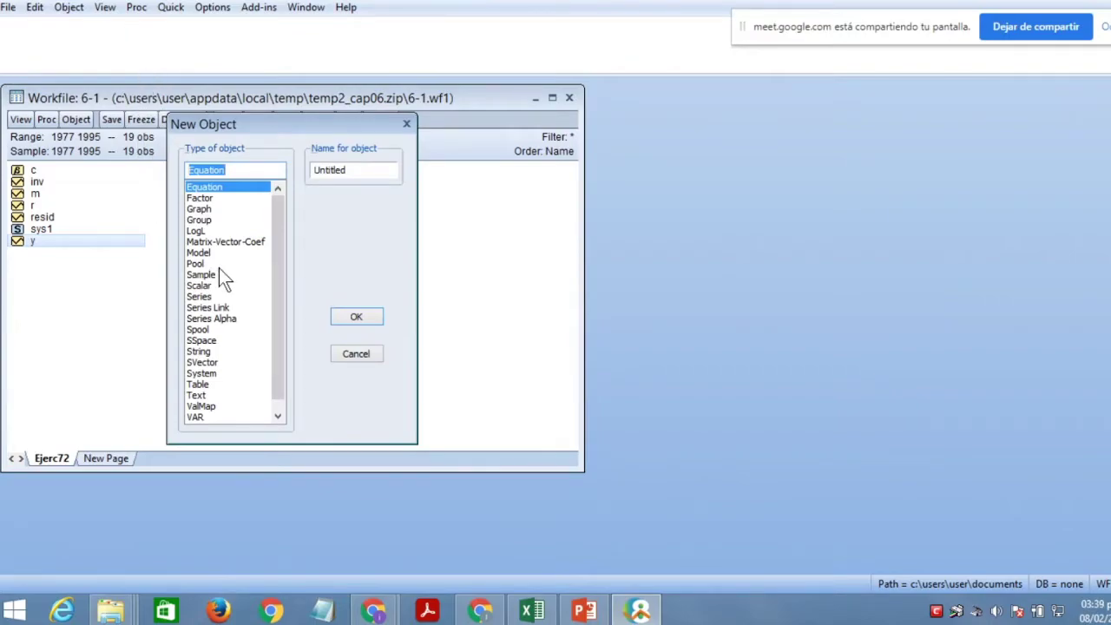
scroll(227, 323, down, 1)
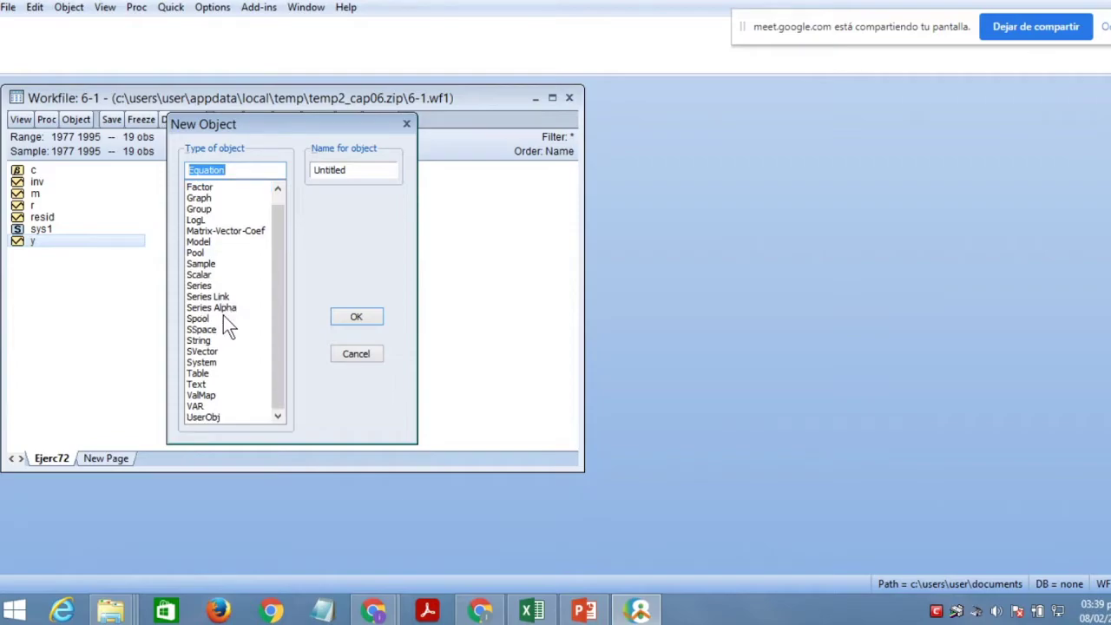
click(201, 361)
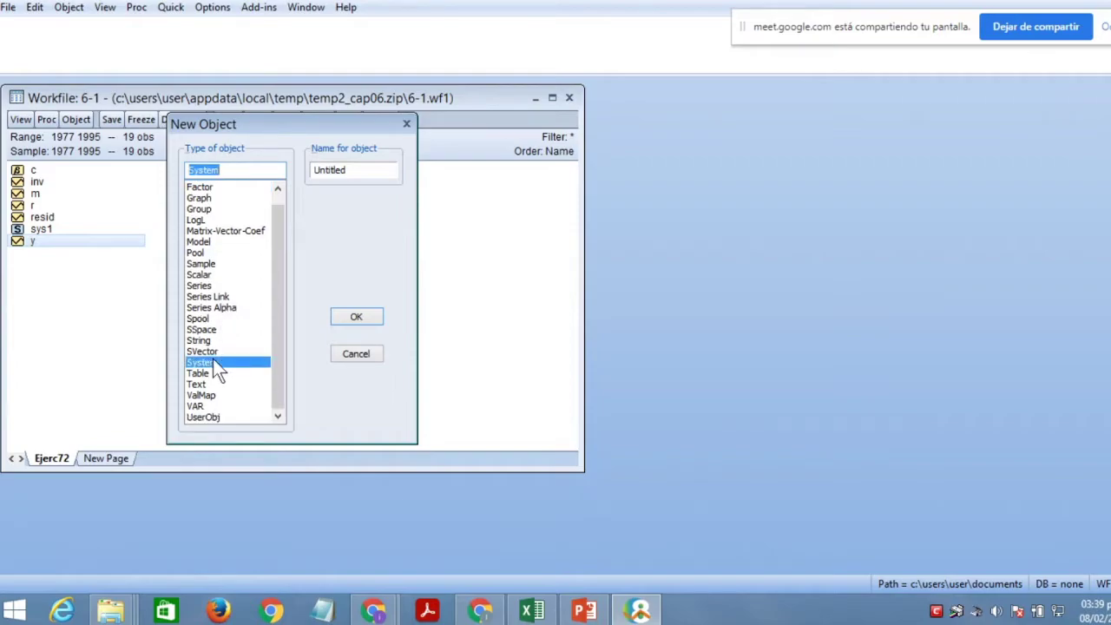
click(354, 170)
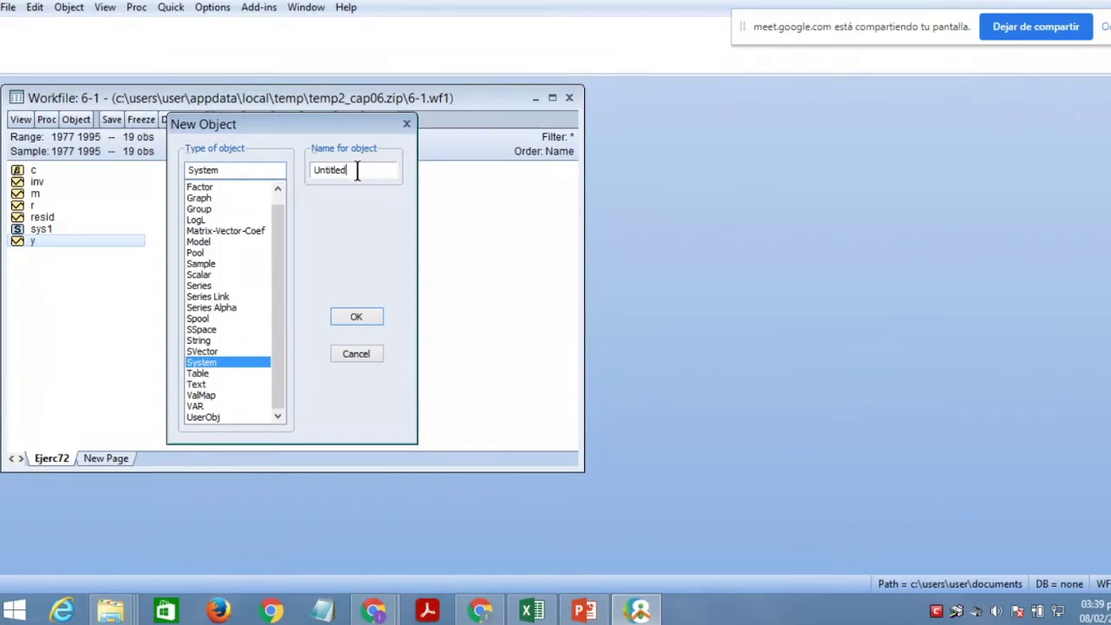
key(BackSpace)
key(BackSpace)
key(BackSpace)
key(BackSpace)
key(BackSpace)
key(BackSpace)
key(BackSpace)
key(BackSpace)
text(p)
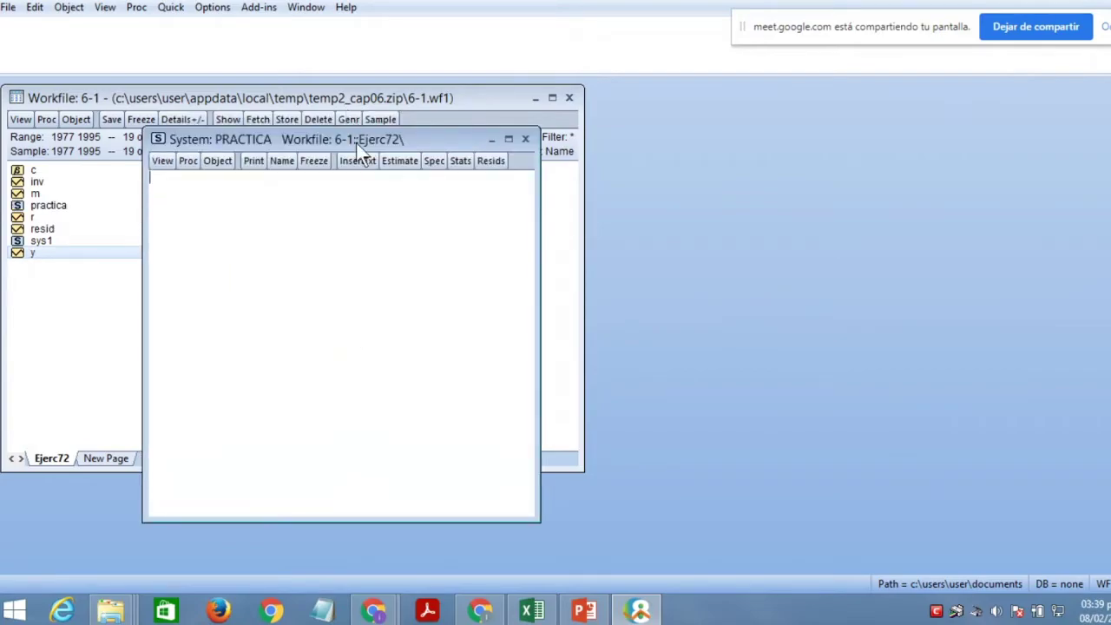
- Arrange the PowerPoint slide with the model equations and the EViews window with the empty PRACTICA system side by side
drag(356, 143, 550, 72)
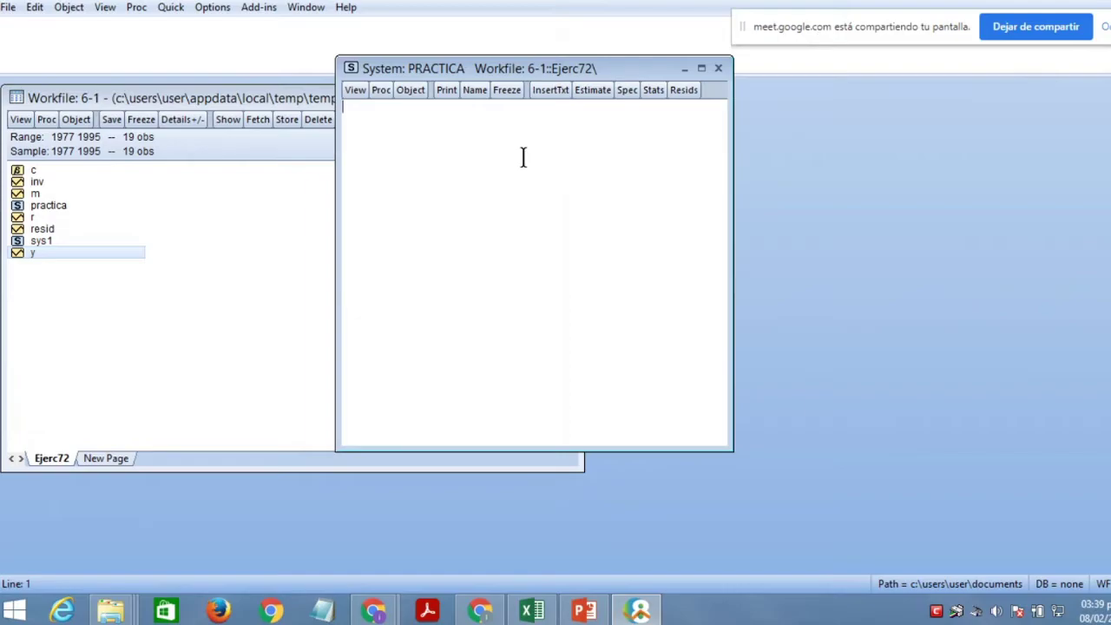
drag(208, 0, 742, 56)
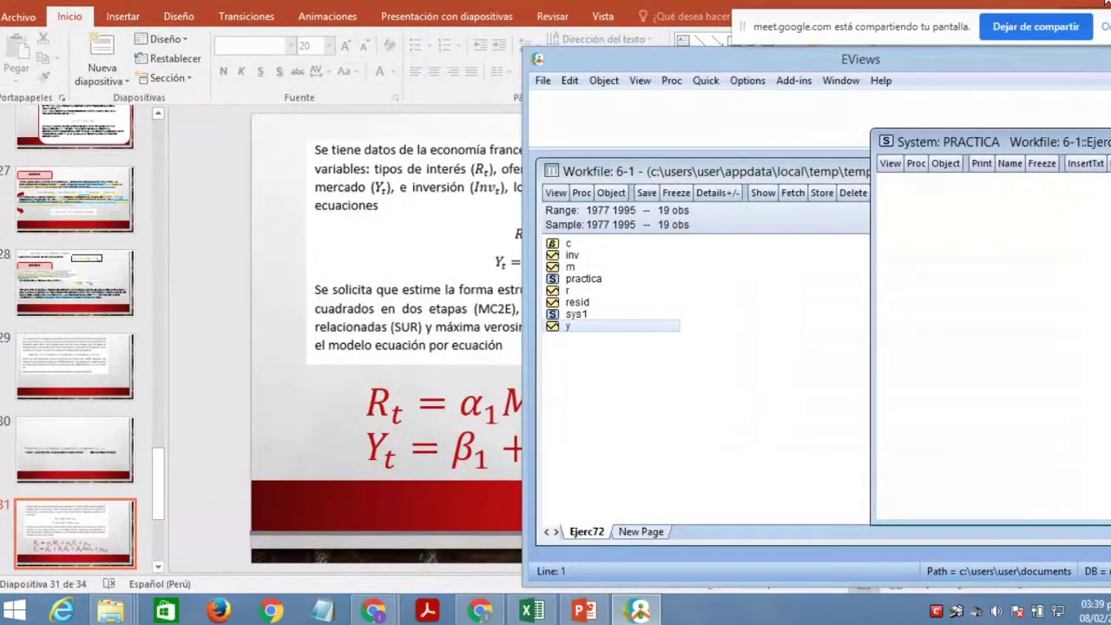
click(584, 611)
key(super+Down)
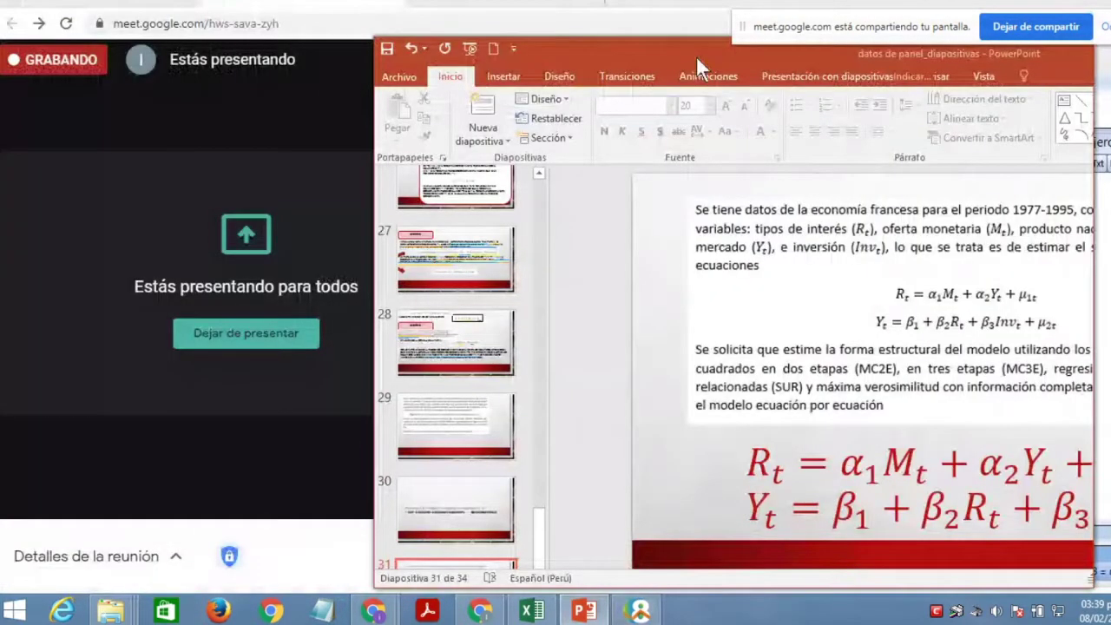
drag(696, 55, 252, 67)
drag(414, 15, 329, 23)
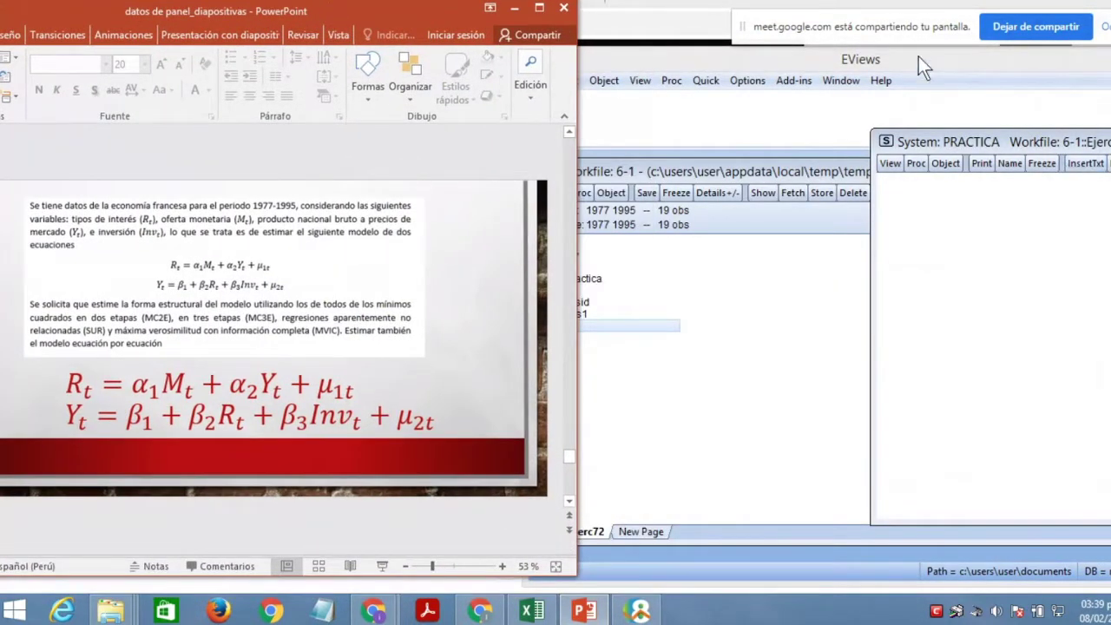
drag(894, 54, 779, 26)
drag(896, 111, 686, 106)
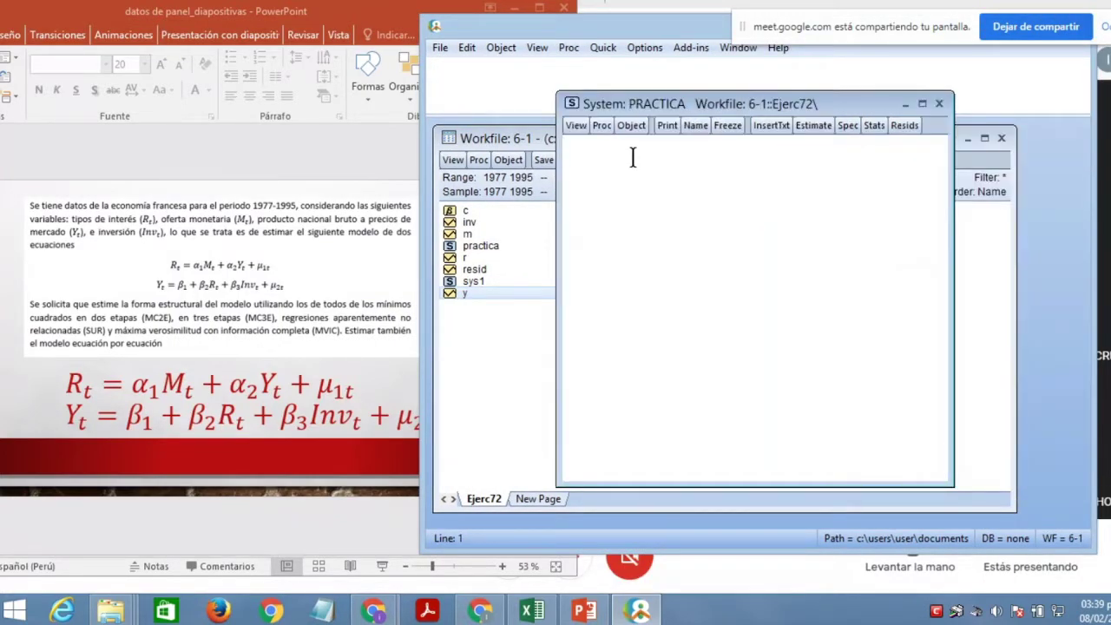